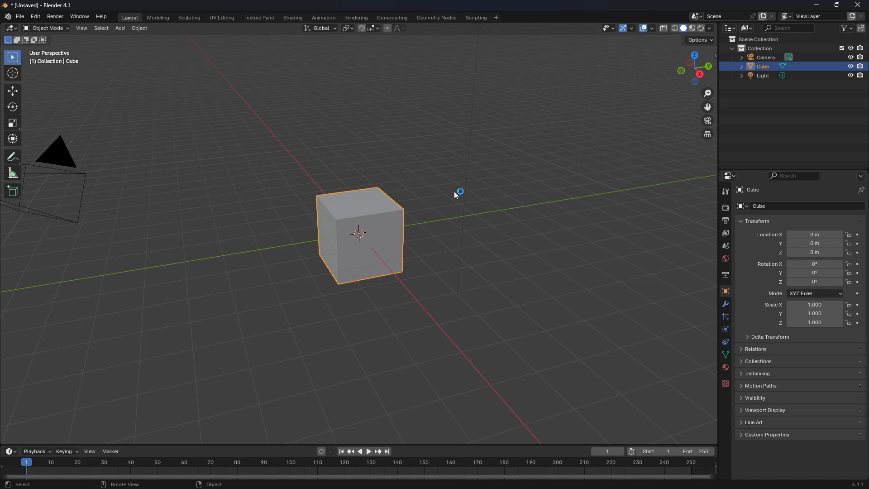
Step: Switch the viewport to Material Preview shading and set the cube material's base color to a salmon orange
scroll(460, 228, "down", 1)
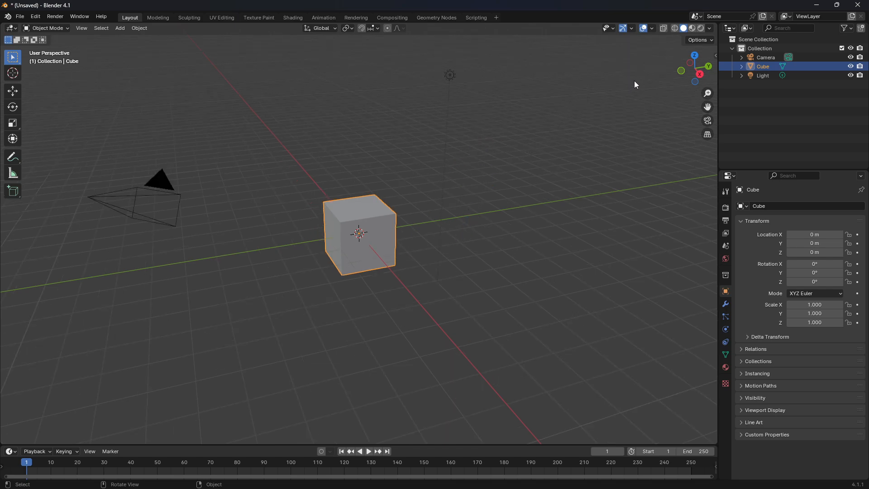
left_click(692, 29)
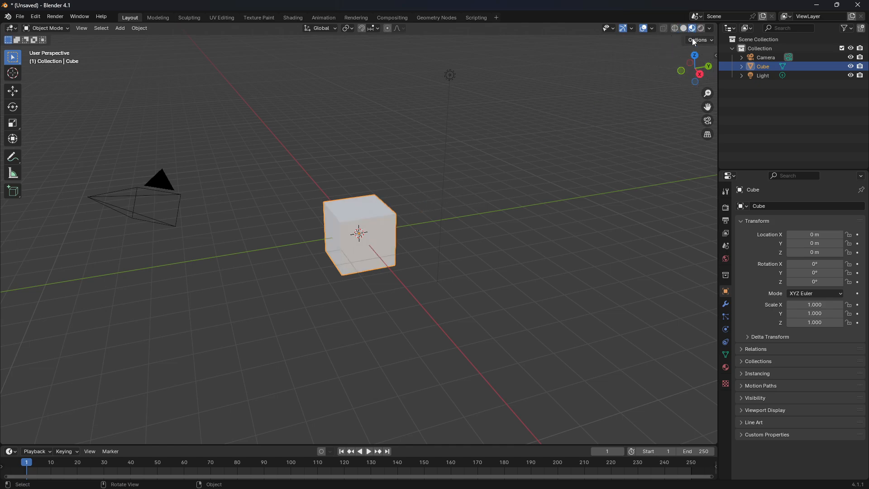
left_click(725, 368)
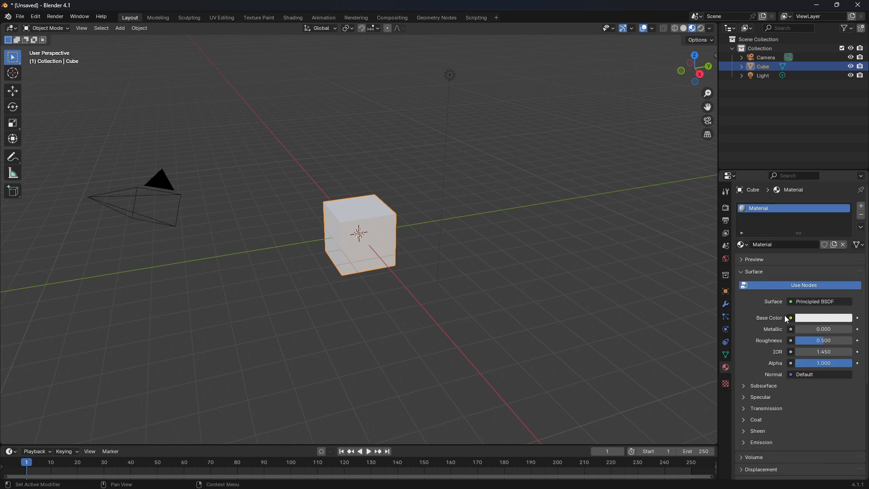
left_click(817, 321)
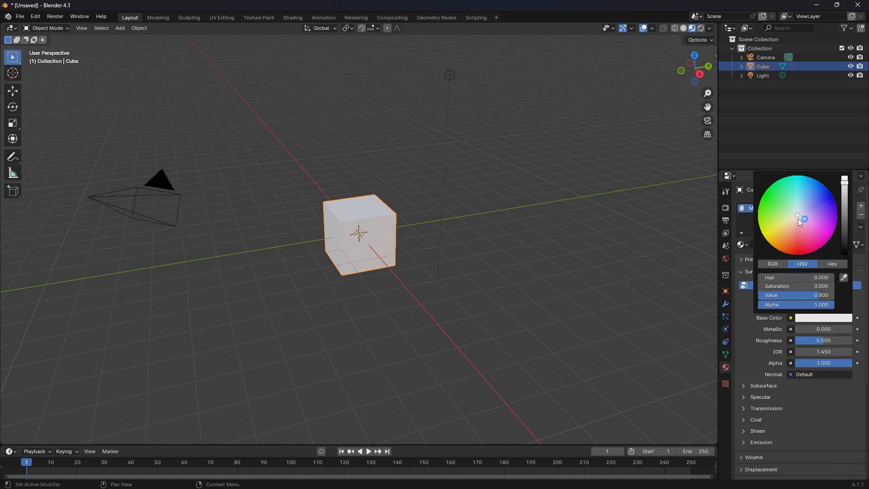
left_click(792, 235)
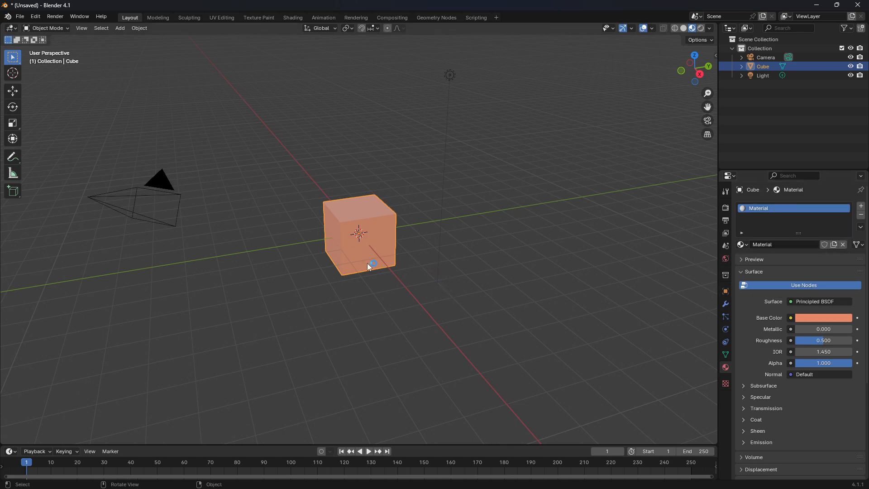
Step: In face editing of the cube, add a second material with a green base color and assign it to the +X face
middle_click_drag(368, 262, 374, 255)
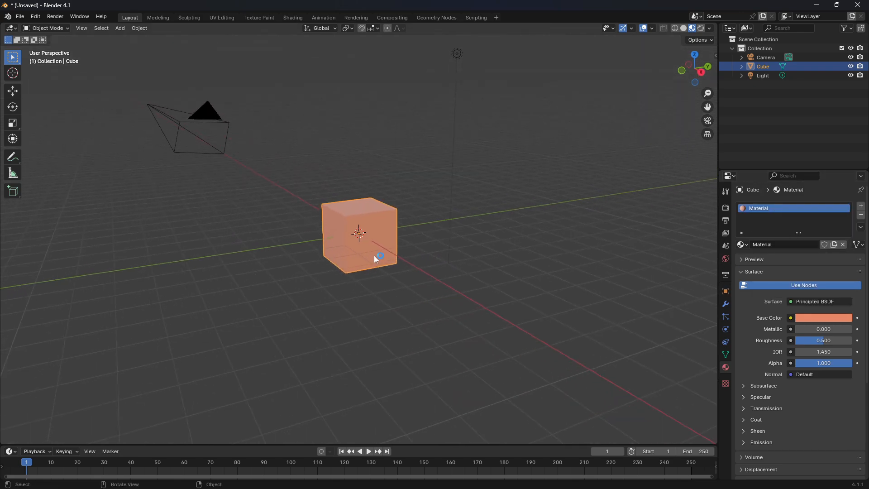
key("Tab")
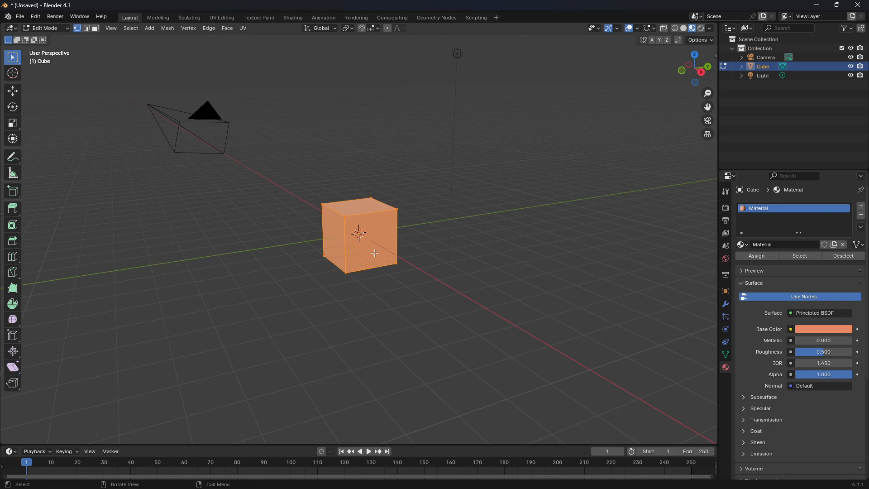
key("3")
key("alt+a")
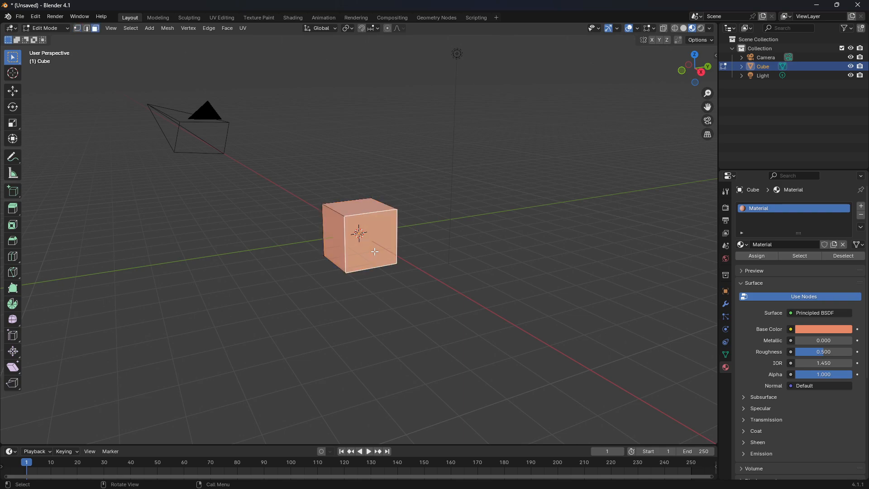
left_click(861, 206)
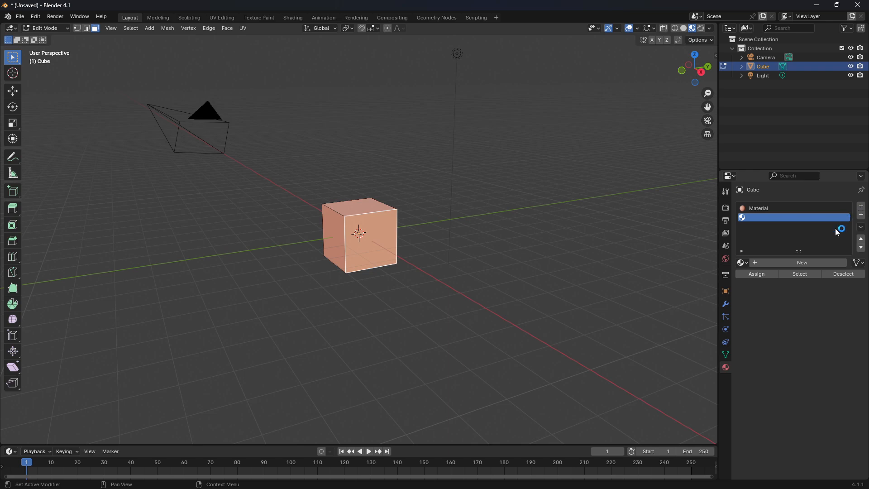
left_click(798, 263)
left_click(810, 347)
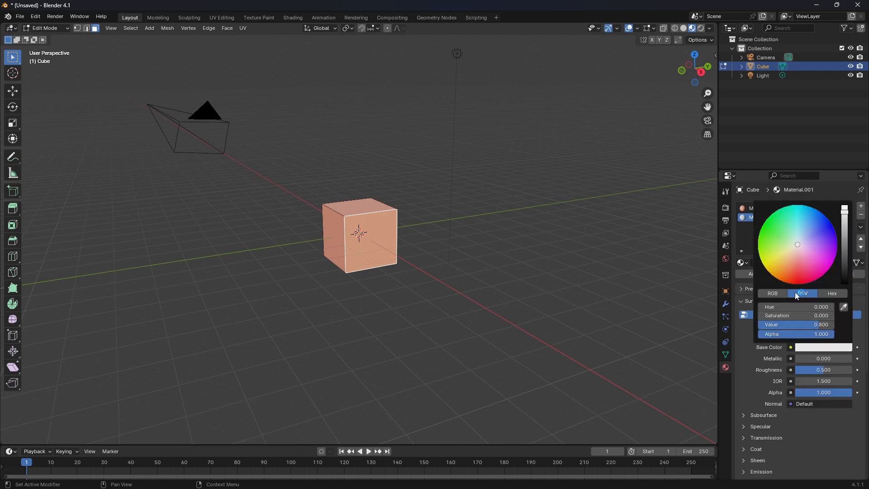
left_click(776, 231)
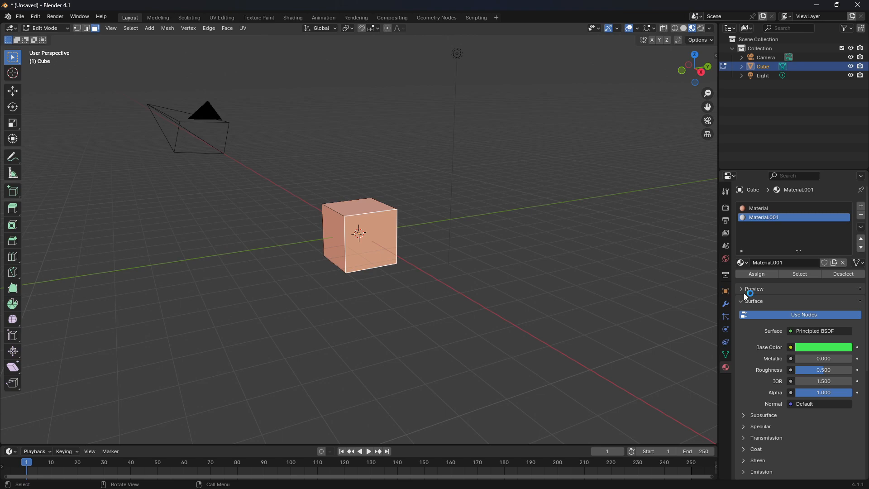
left_click(756, 273)
Step: Add a third material with a yellow base color, assign it to the face opposite the green one, and return to Object Mode
middle_click_drag(346, 278, 471, 270)
left_click(752, 209)
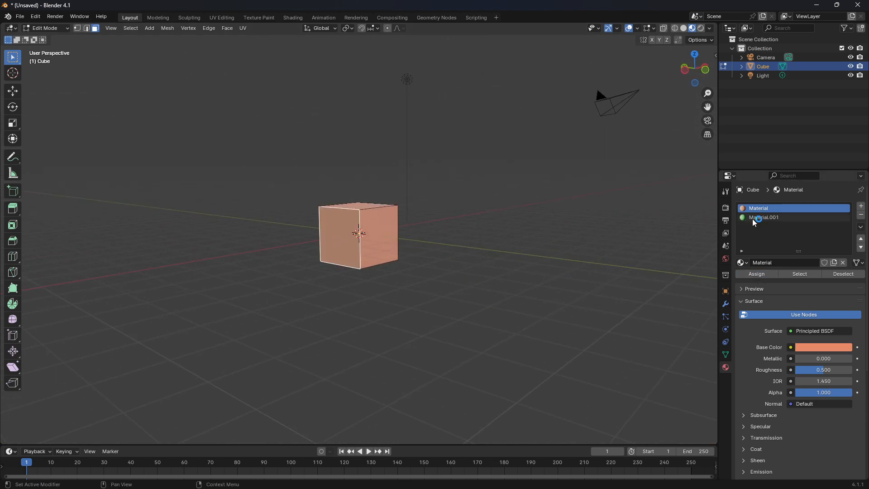
left_click(861, 206)
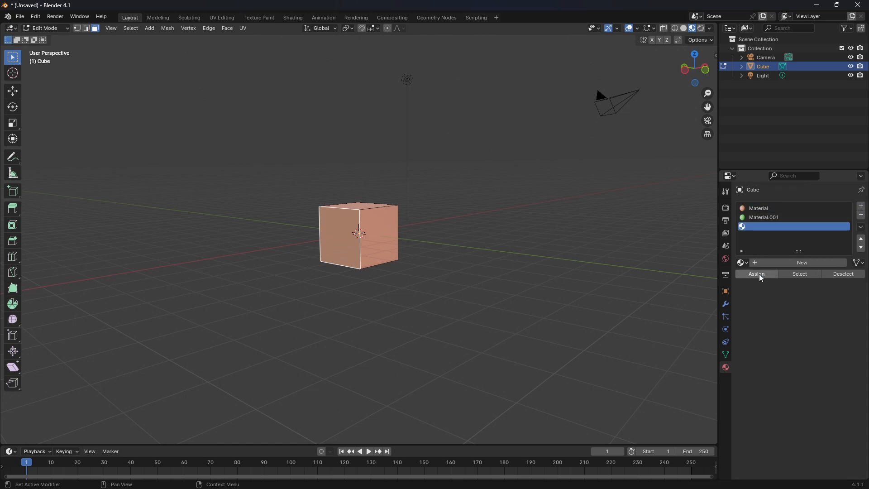
left_click(769, 263)
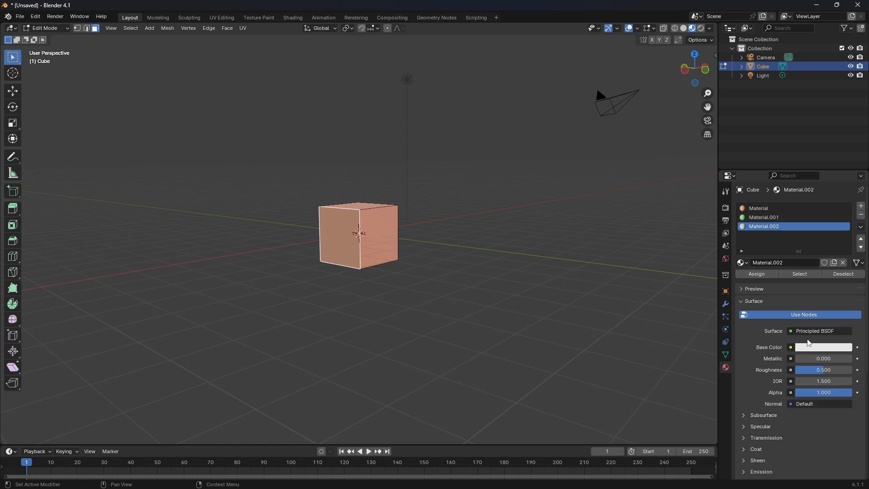
left_click(817, 347)
left_click(783, 273)
left_click(768, 262)
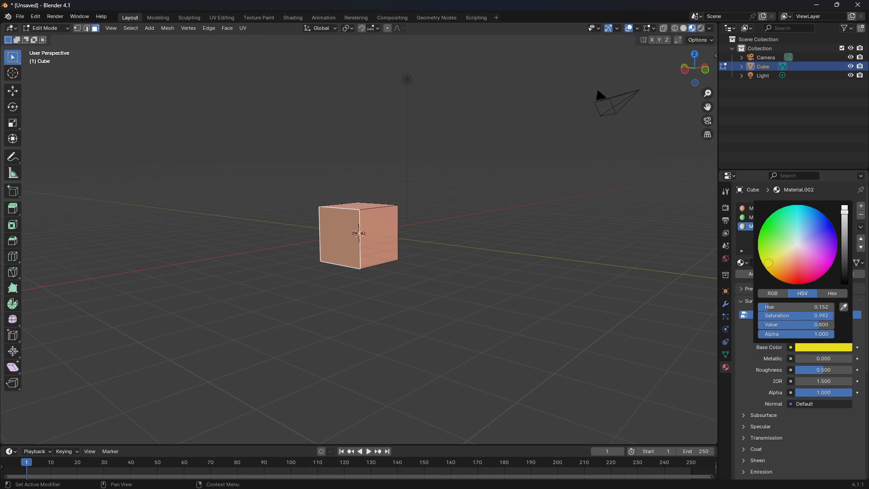
left_click(749, 274)
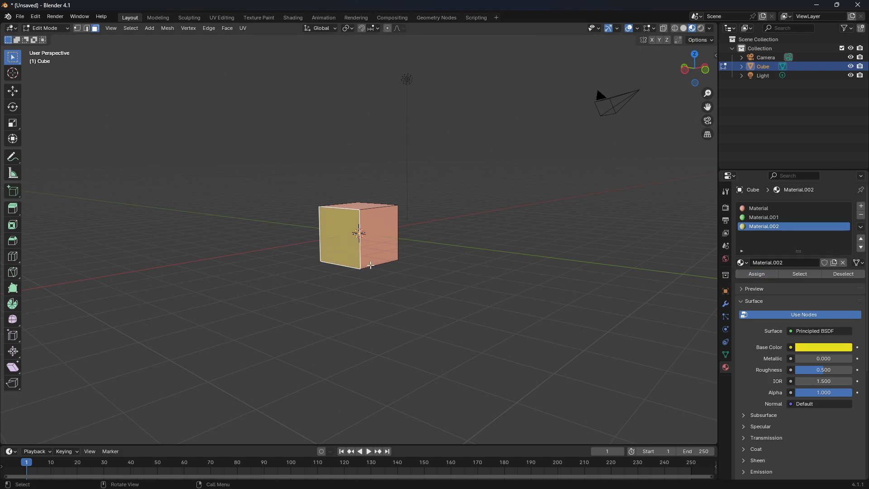
key("Tab")
Step: Select the scene camera and look at the cube through it
middle_click_drag(390, 275, 297, 275)
middle_click_drag(424, 262, 417, 272)
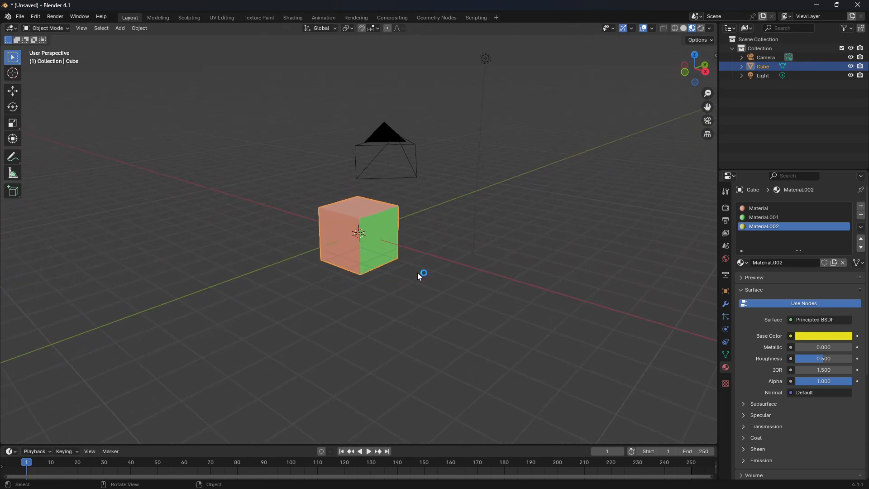
left_click(394, 137)
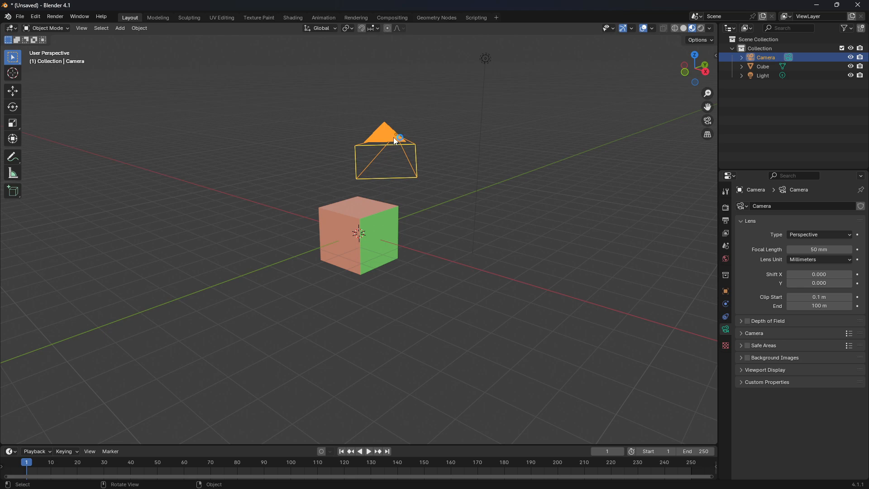
key("KP_0")
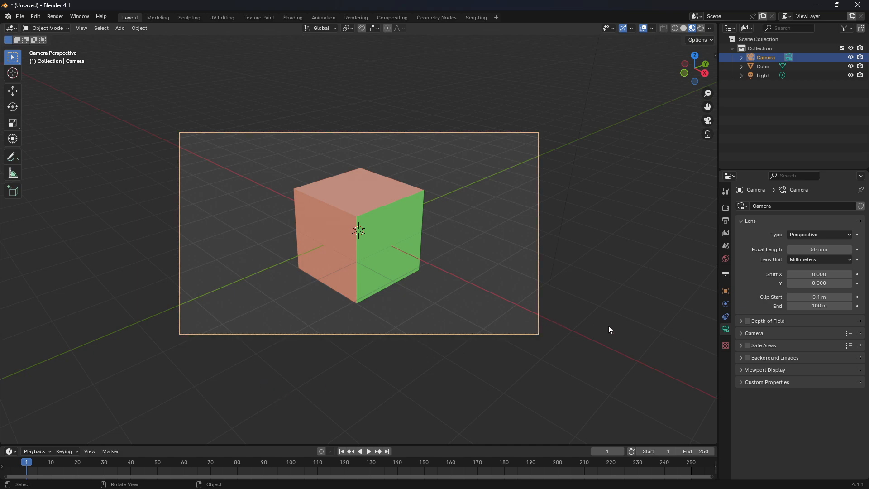
left_click(467, 340)
Step: Enlarge the timeline and insert a keyframe for the camera at frame 1
left_click_drag(286, 444, 291, 406)
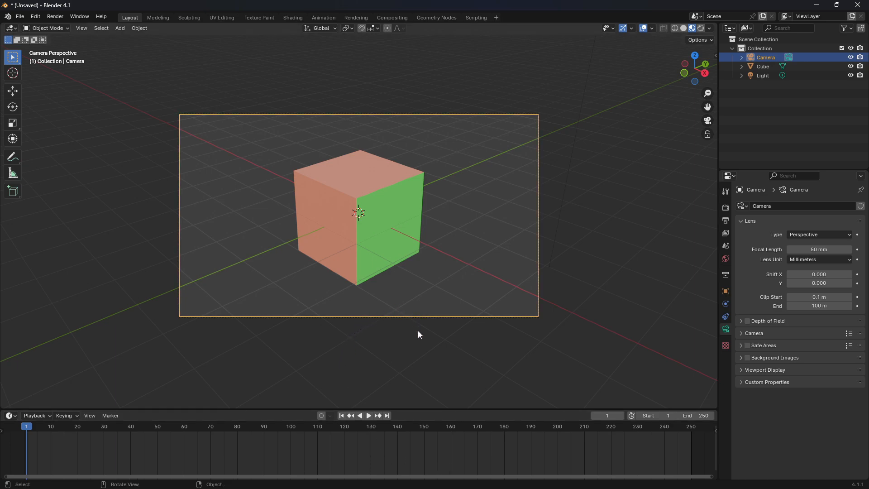
left_click_drag(424, 312, 425, 310)
key("i")
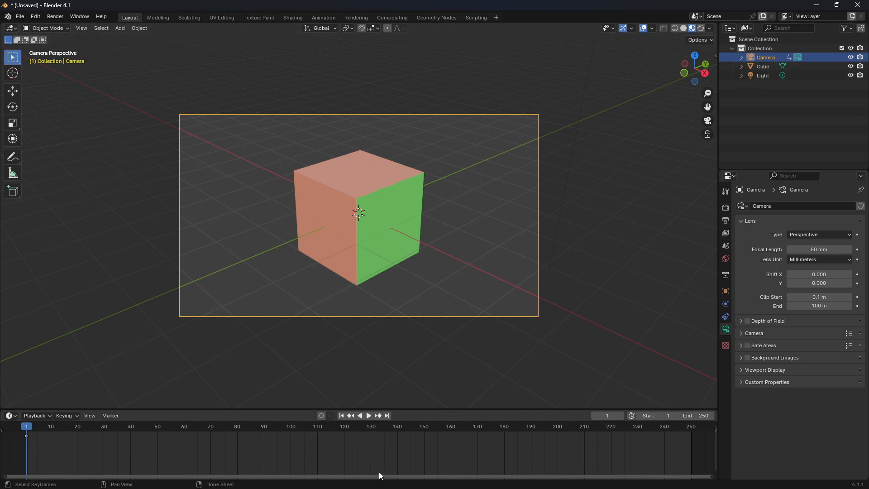
Step: At frame 100, reframe the camera to a lower angle using the Camera to View lock, unlock it, and insert a second camera keyframe
left_click(290, 429)
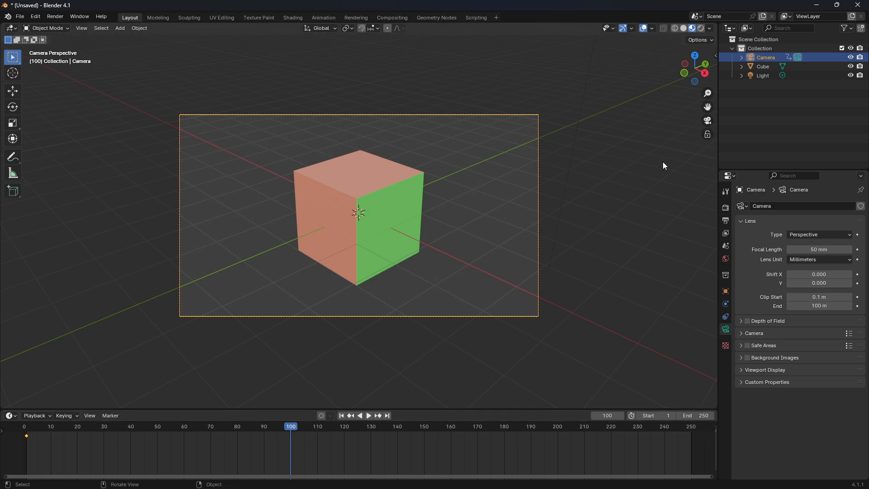
key("n")
left_click(726, 97)
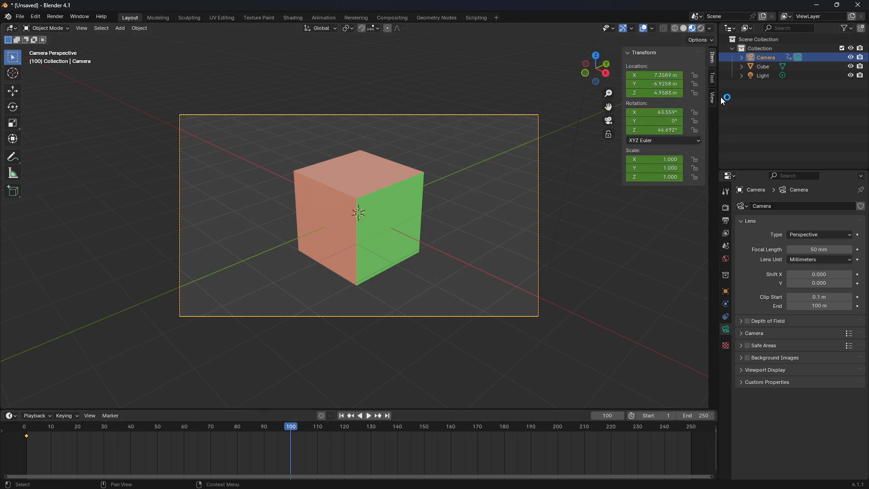
left_click(712, 97)
left_click(664, 166)
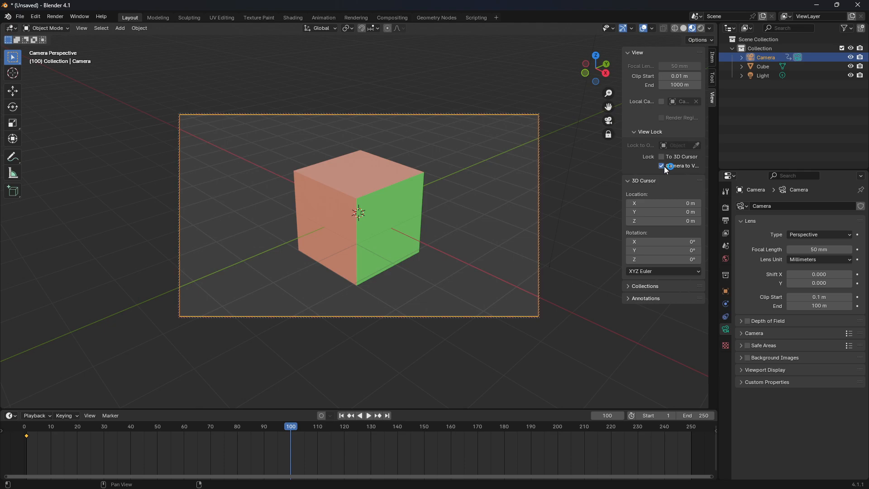
middle_click_drag(563, 341, 557, 324)
left_click(661, 166)
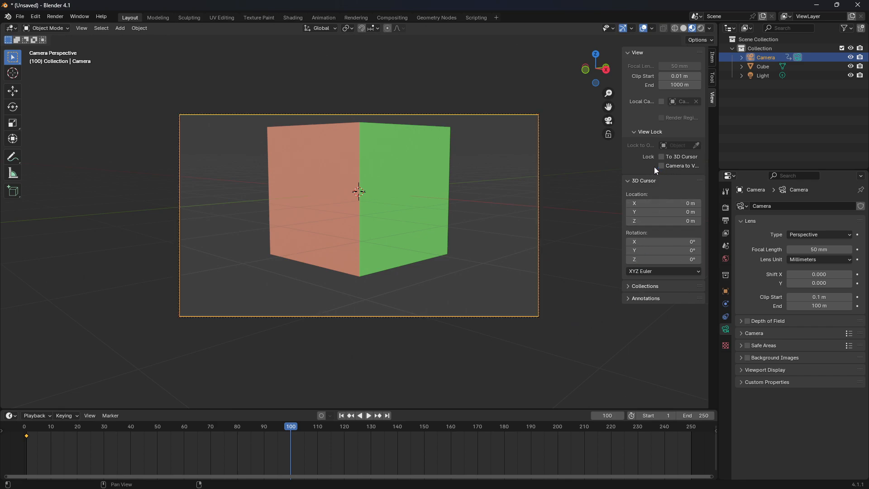
key("n")
key("i")
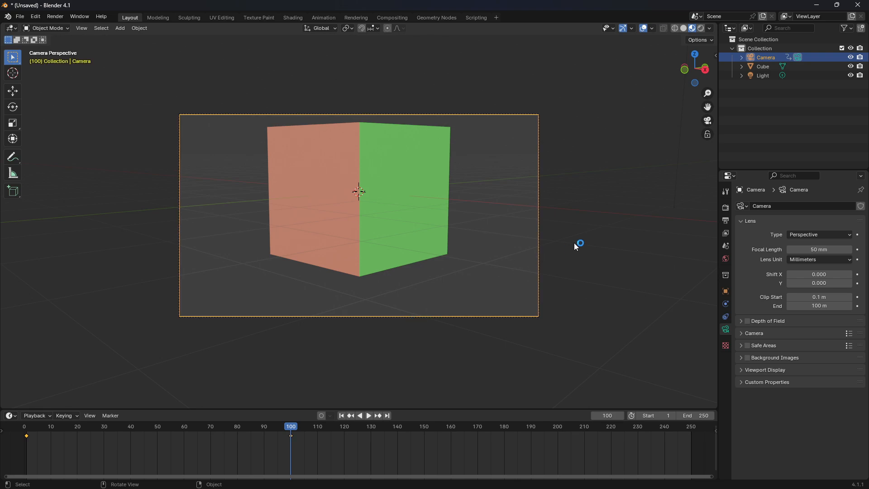
Step: Leave the camera view, add a second camera and move it straight up along Z above the cube
middle_click_drag(574, 242, 569, 254)
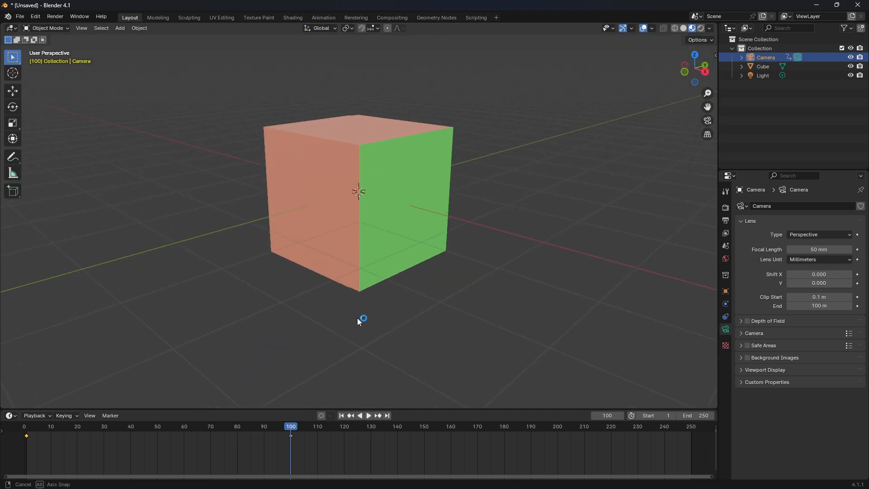
scroll(356, 318, "down", 5)
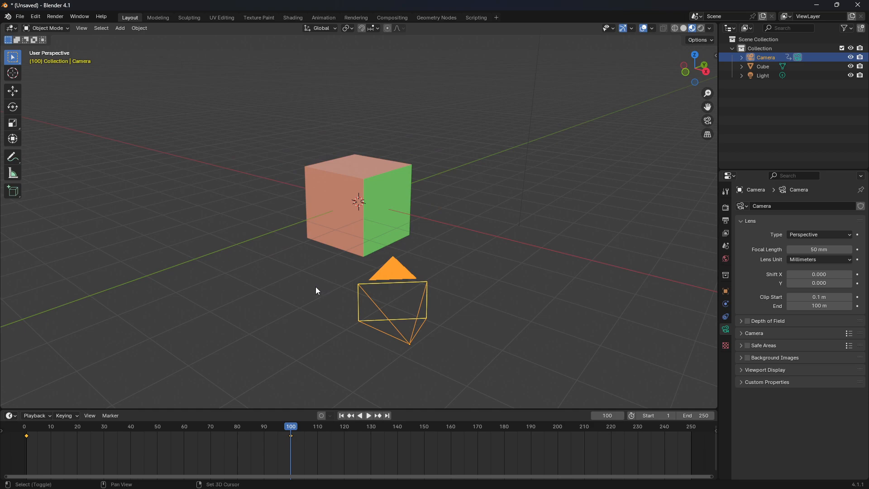
key("shift+a")
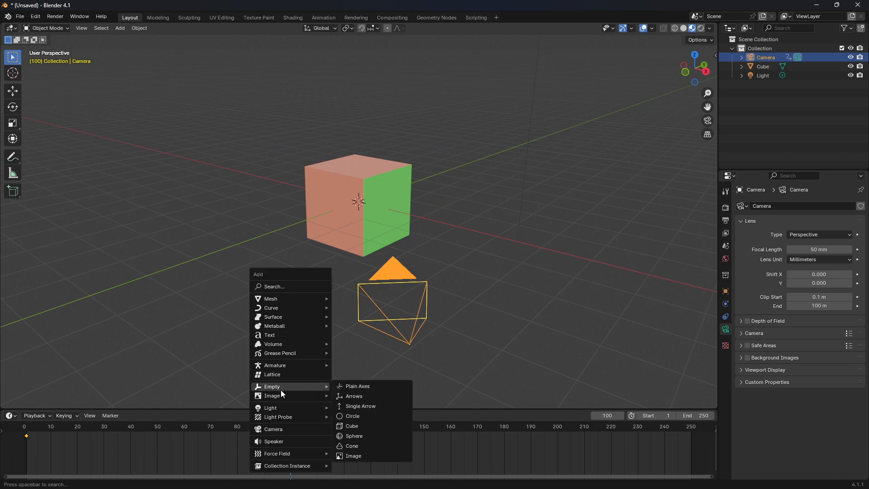
left_click(277, 431)
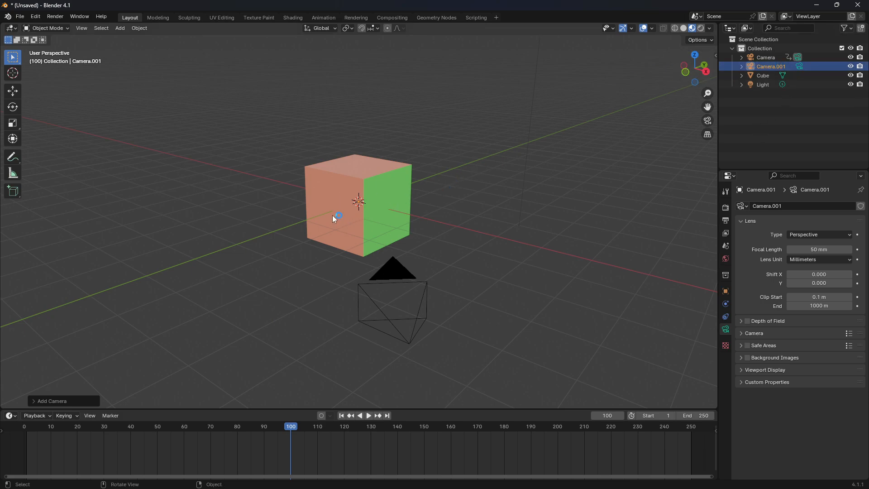
key("g")
key("z")
left_click(348, 113)
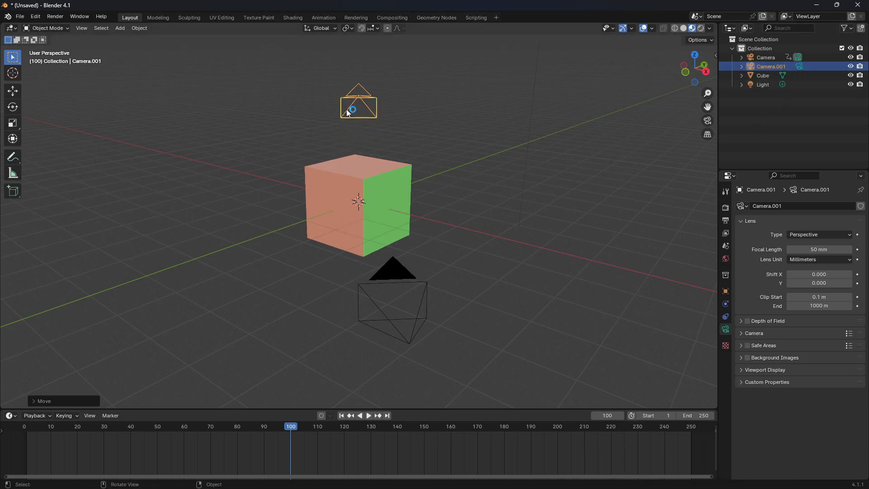
Step: Make the new camera the active camera and look through it
middle_click_drag(329, 172, 350, 134)
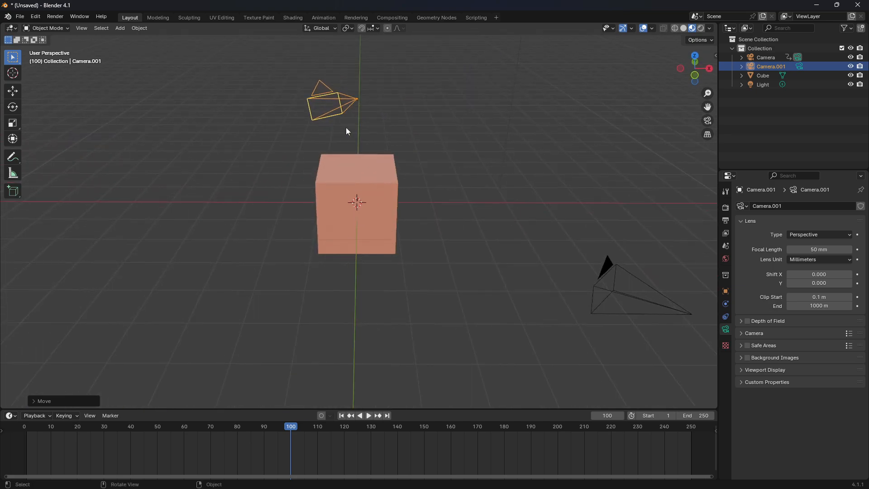
right_click(326, 92)
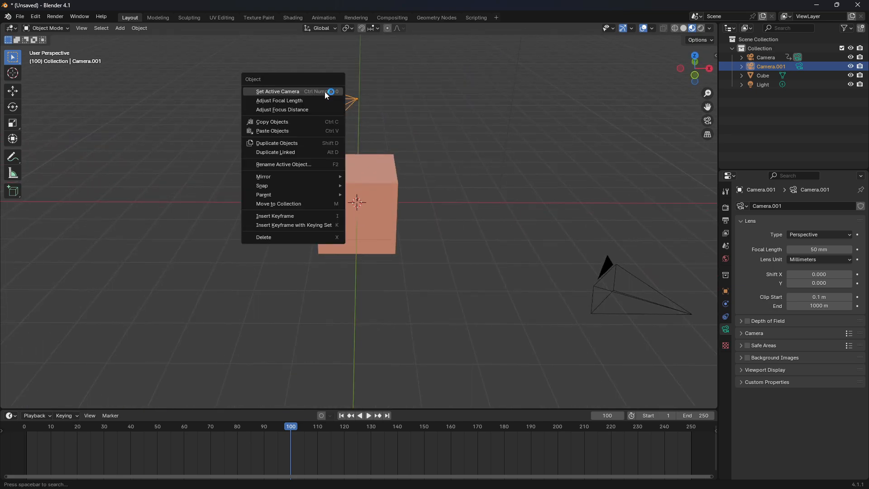
left_click(283, 91)
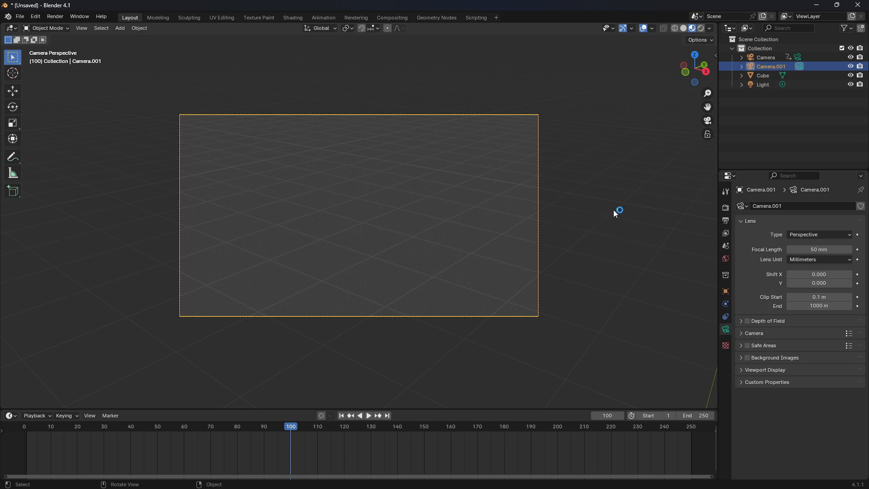
Step: Aim the second camera at the cube from another side using the Camera to View lock, unlock it, and insert a keyframe at frame 100
key("n")
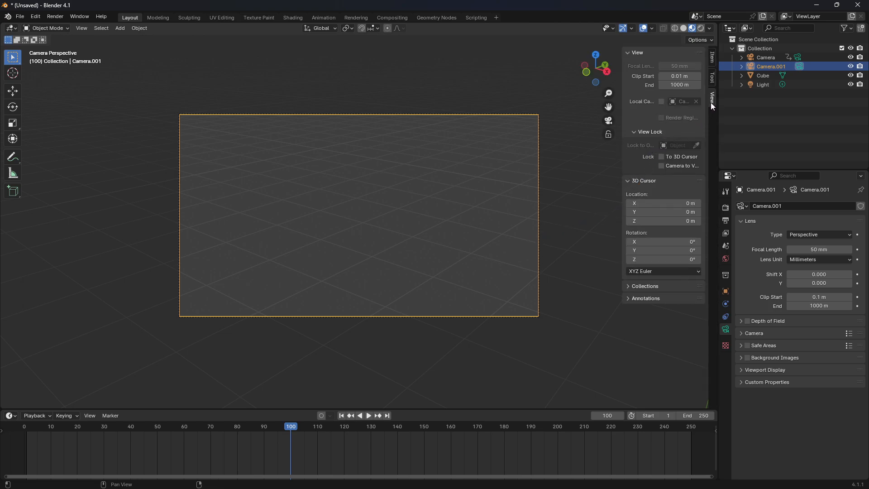
left_click(661, 165)
middle_click_drag(435, 334, 393, 344)
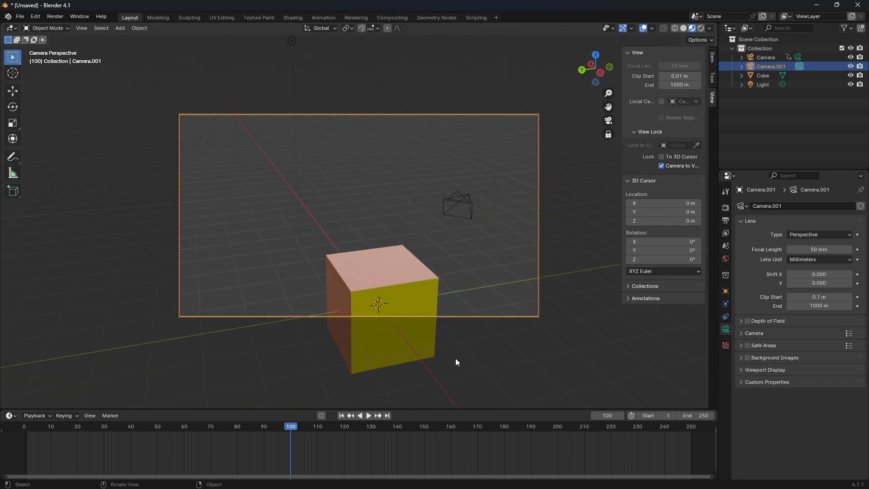
middle_click_drag(447, 355, 425, 339)
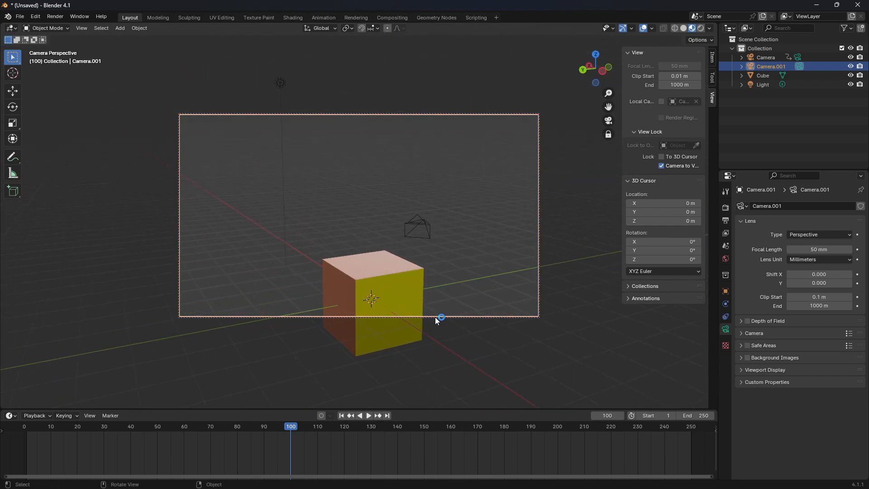
middle_click_drag(452, 366, 454, 352, "shift")
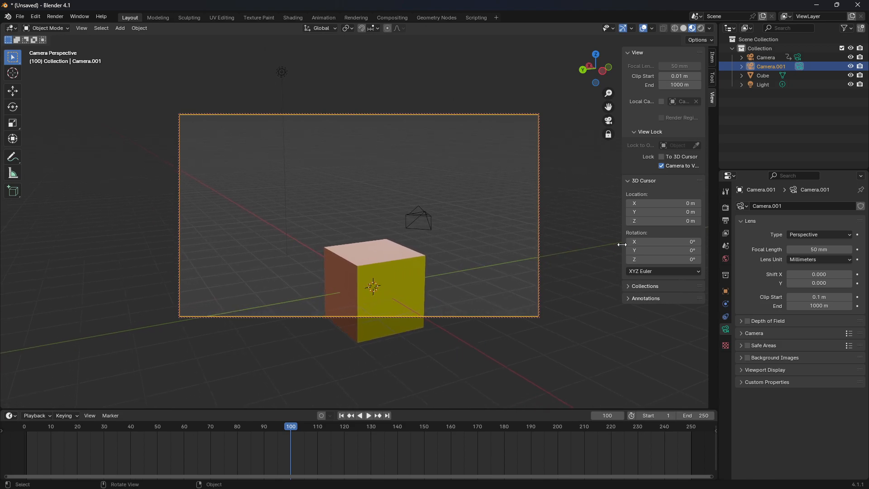
left_click(662, 166)
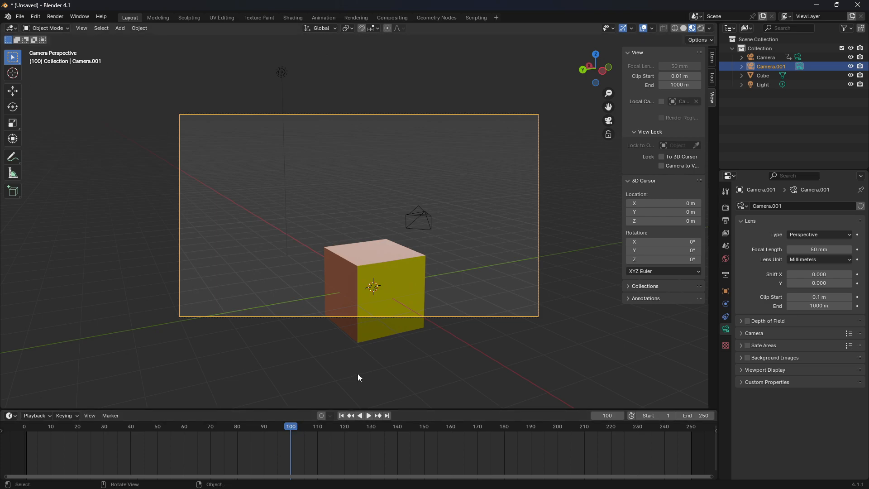
key("g")
key("i")
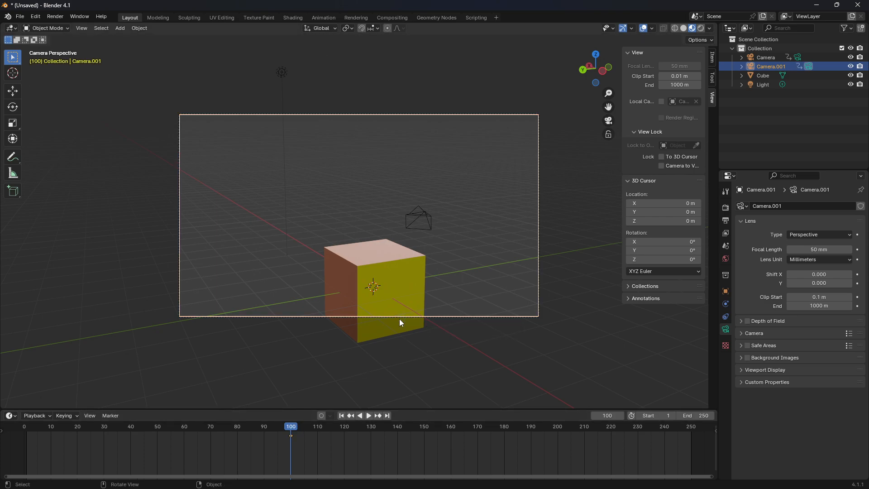
Step: At frame 200, lock Camera to View and reframe the second camera closer and lower so the whole cube fits inside the frame
left_click(558, 426)
key("space")
key("space")
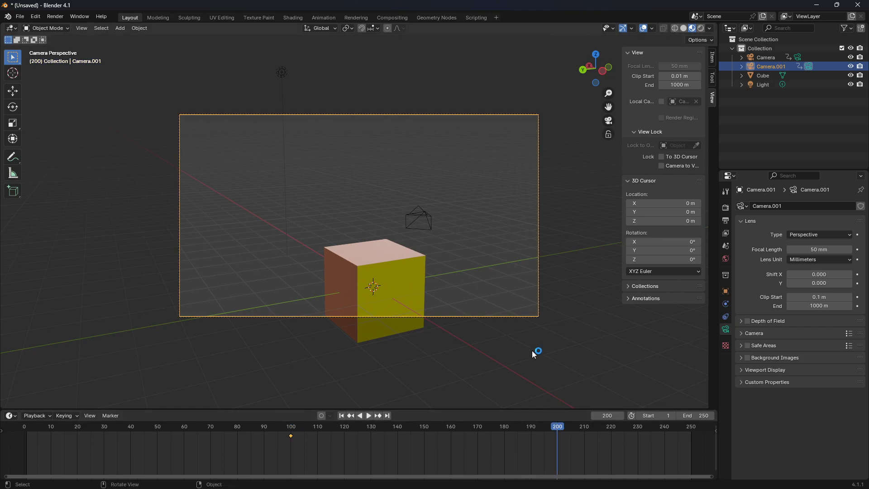
left_click(661, 166)
mouse_move(509, 363)
middle_mouse_down()
mouse_move(508, 349)
mouse_move(504, 355)
middle_mouse_up()
scroll(504, 355, "down", 4)
scroll(504, 354, "up", 2)
scroll(504, 355, "up", 3)
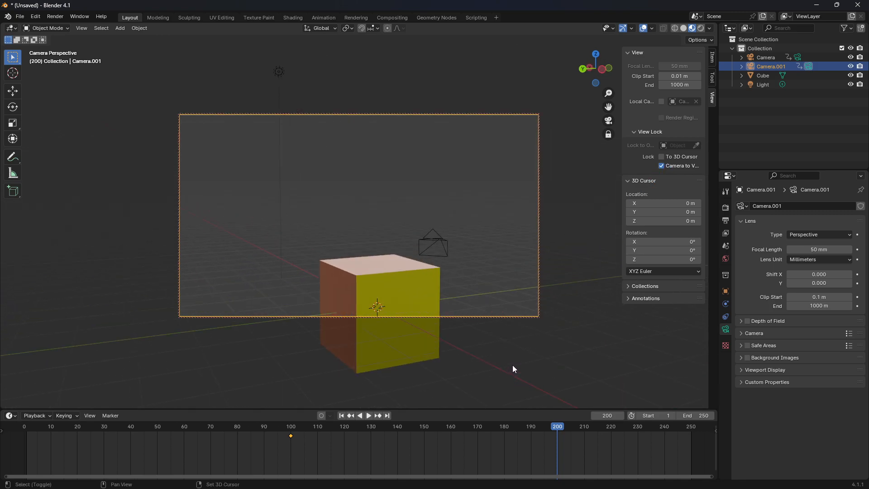
middle_click_drag(509, 374, 501, 300)
scroll(503, 303, "down", 2)
scroll(502, 300, "up", 5)
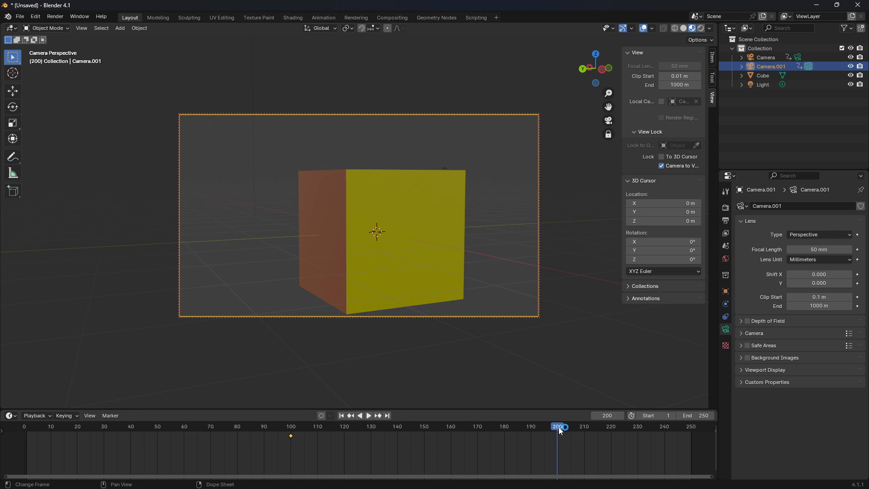
Step: Unlock Camera to View, hide the sidebar, and insert a keyframe for the second camera at frame 200
left_click(661, 166)
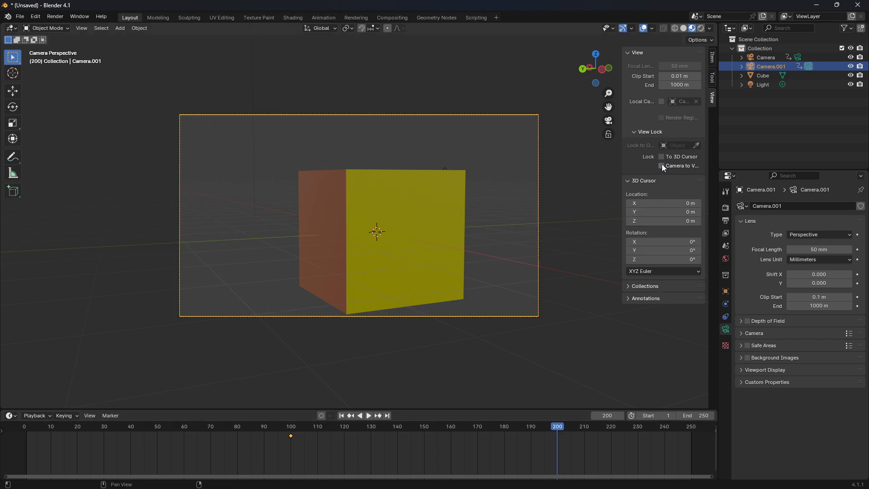
key("n")
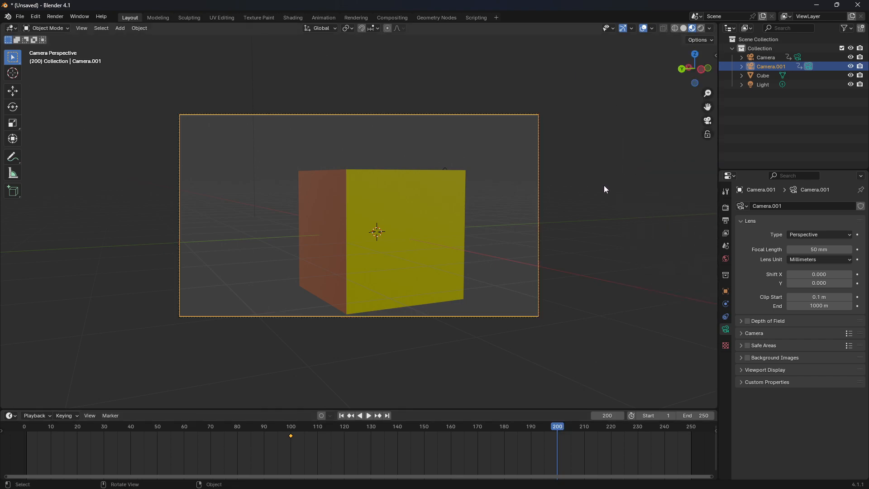
key("i")
Step: Leave the camera view, enlarge the timeline, and bind the first camera to a marker at frame 1
middle_click_drag(603, 320, 479, 317)
scroll(495, 325, "down", 7)
left_click(441, 268)
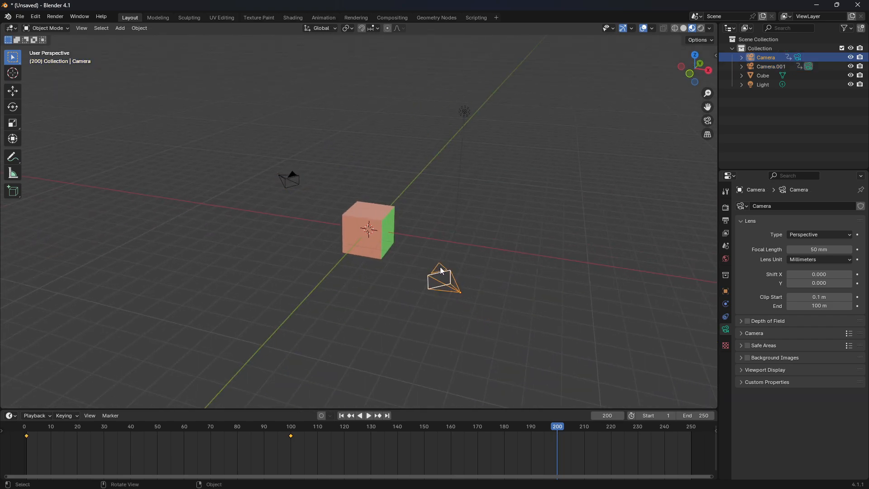
left_click(343, 416)
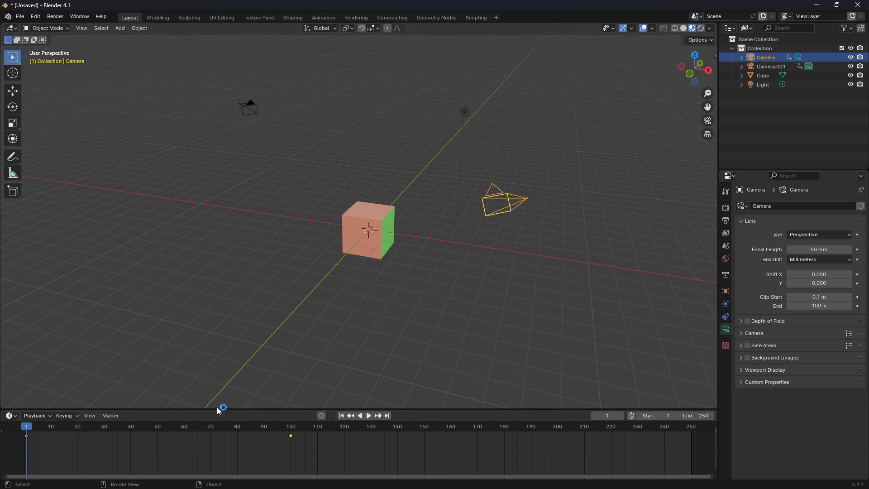
left_click_drag(214, 408, 199, 392)
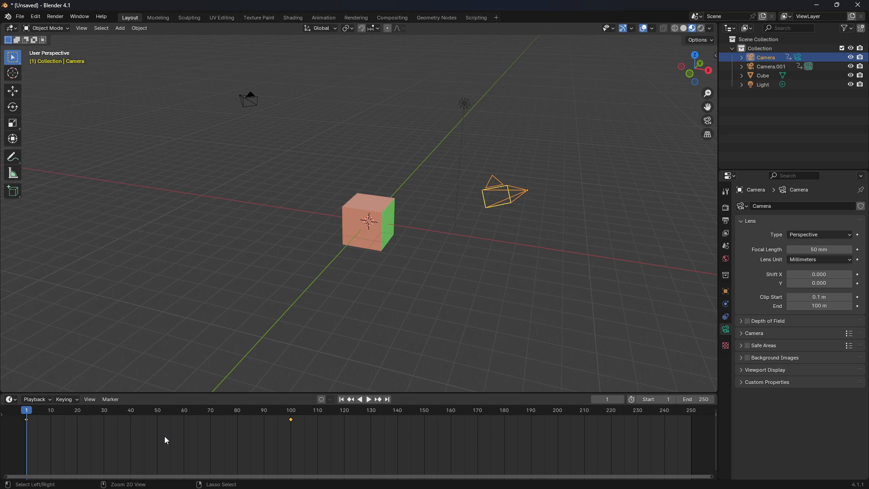
key("ctrl+b")
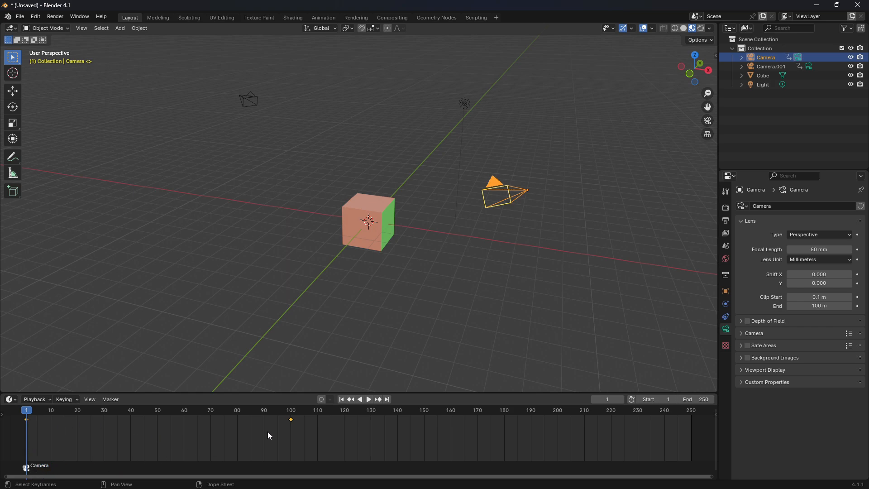
Step: At frame 100, make the second camera the active camera and bind it to a marker
left_click(292, 411)
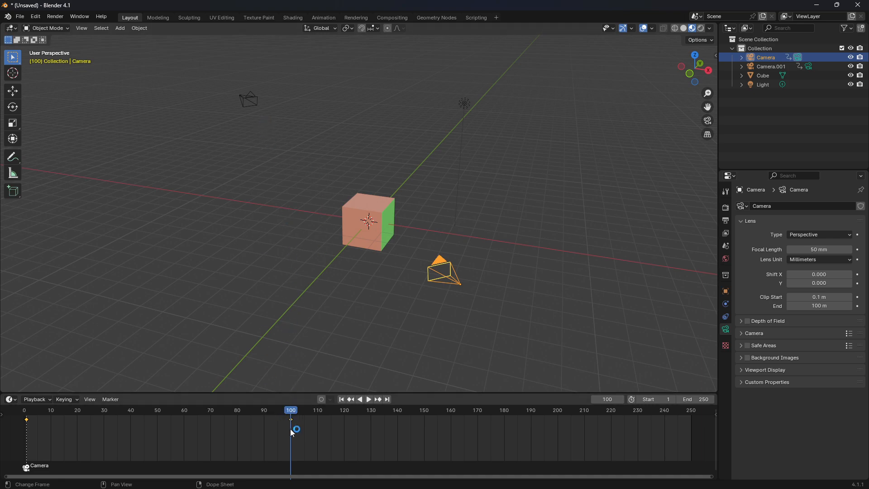
left_click(249, 97)
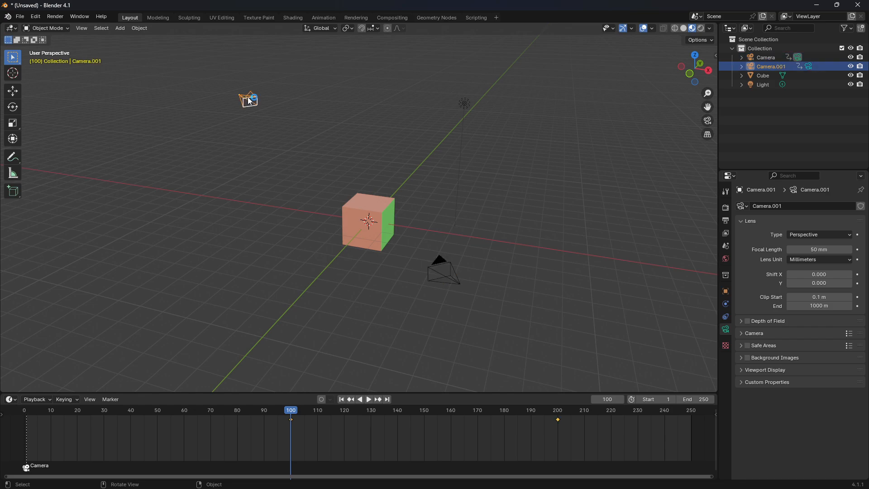
right_click(248, 96)
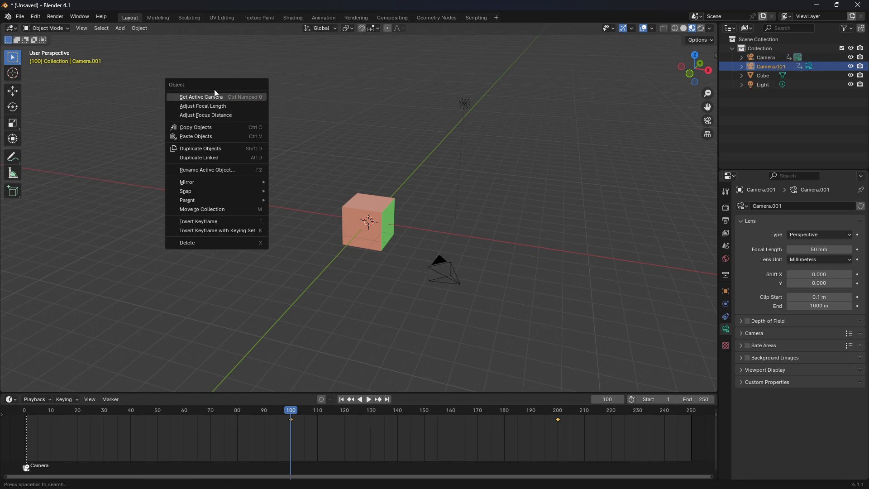
left_click(196, 98)
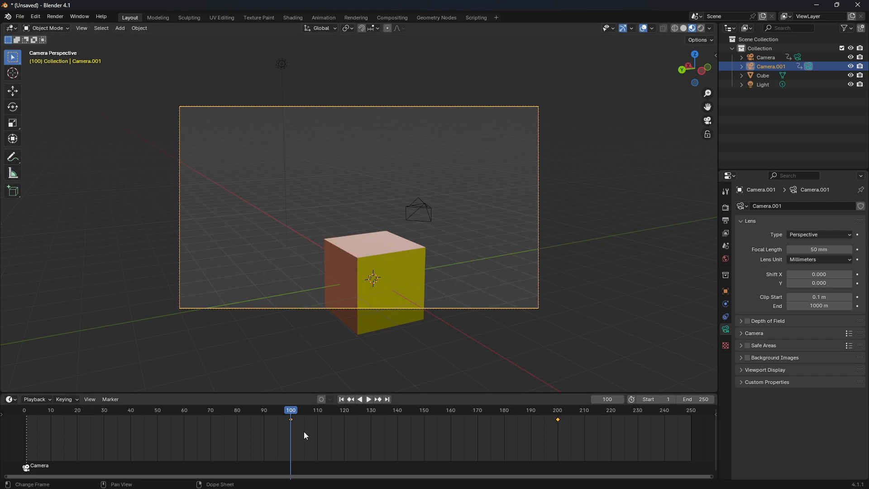
key("ctrl+b")
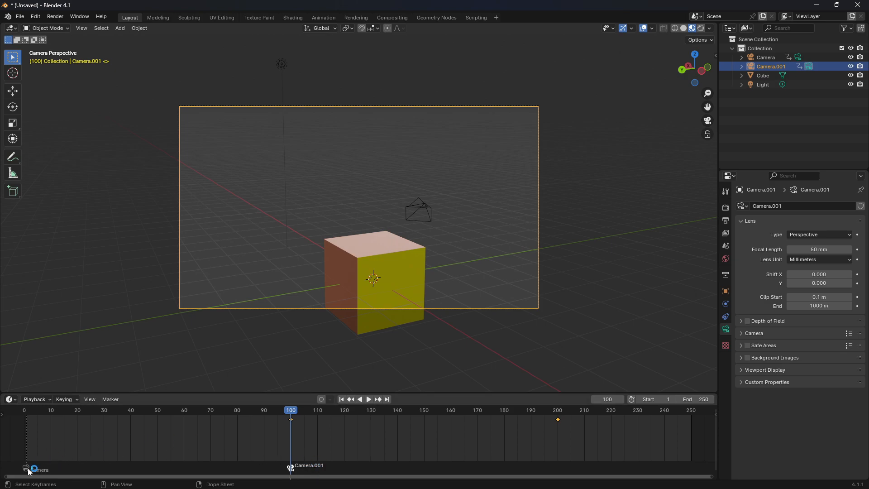
Step: Play the animation from frame 1 to check the switch between the two cameras, stopping after the last keyframe
left_click(342, 399)
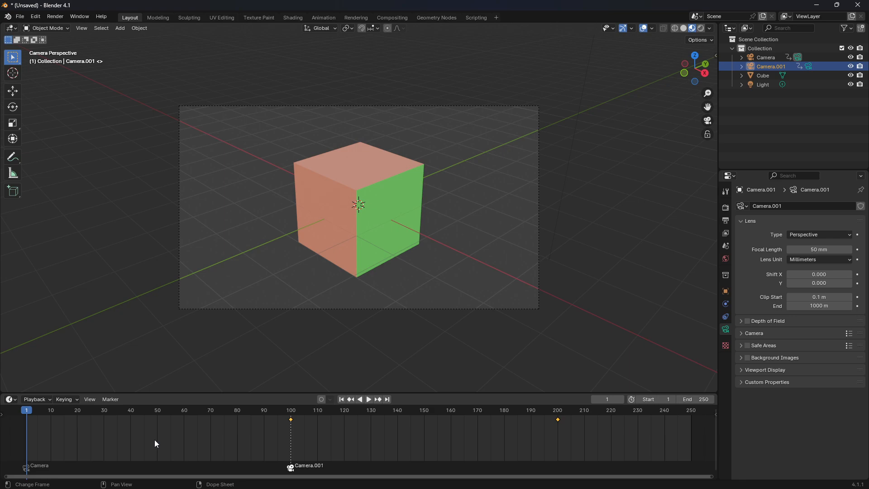
key("space")
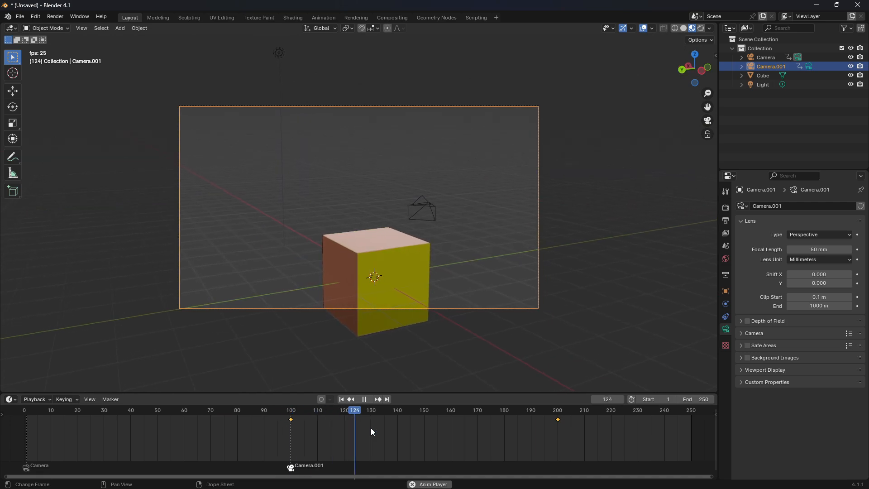
left_click(364, 401)
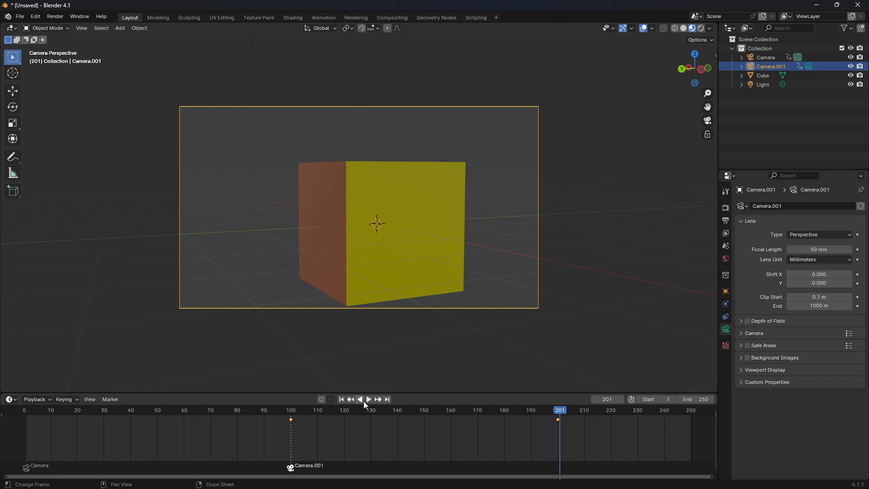